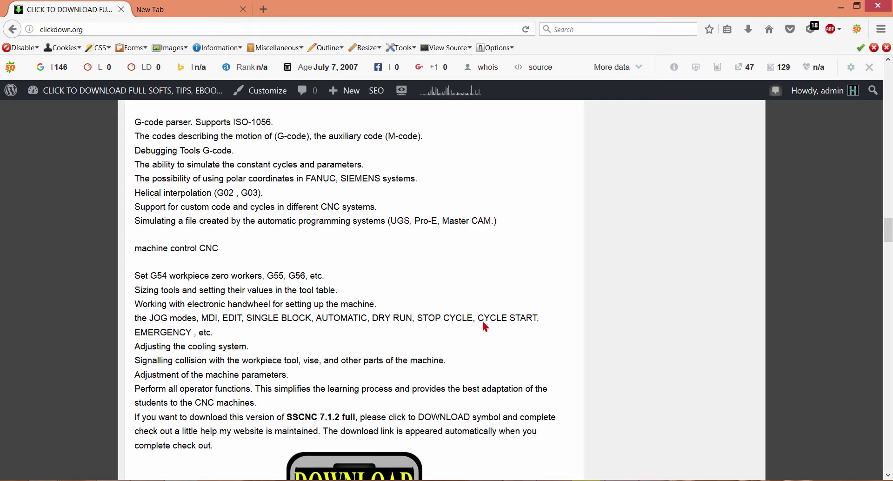
# - Open the PayPal checkout through the download image in the Nanjing Swansoft CNC Simulator 7.1.2 post
pyautogui.scroll(-4, 494, 317)
pyautogui.scroll(-6, 493, 317)
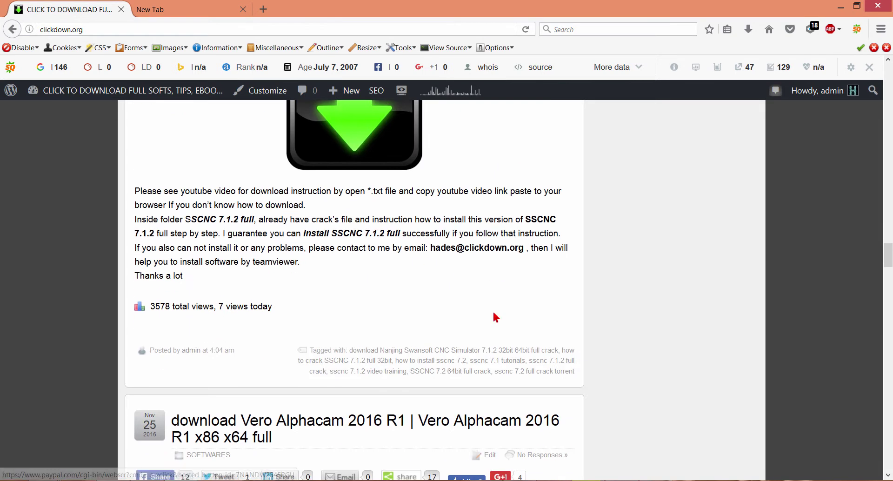
pyautogui.scroll(5, 493, 316)
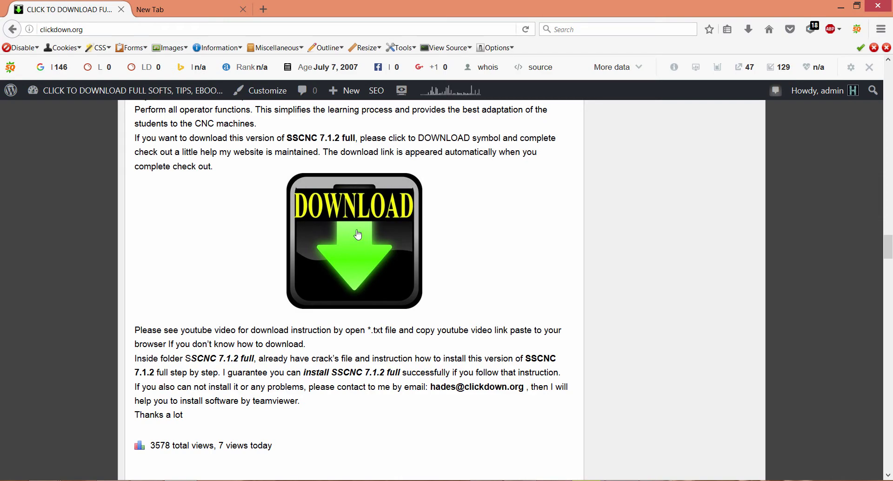
pyautogui.scroll(10, 524, 321)
pyautogui.scroll(20, 526, 307)
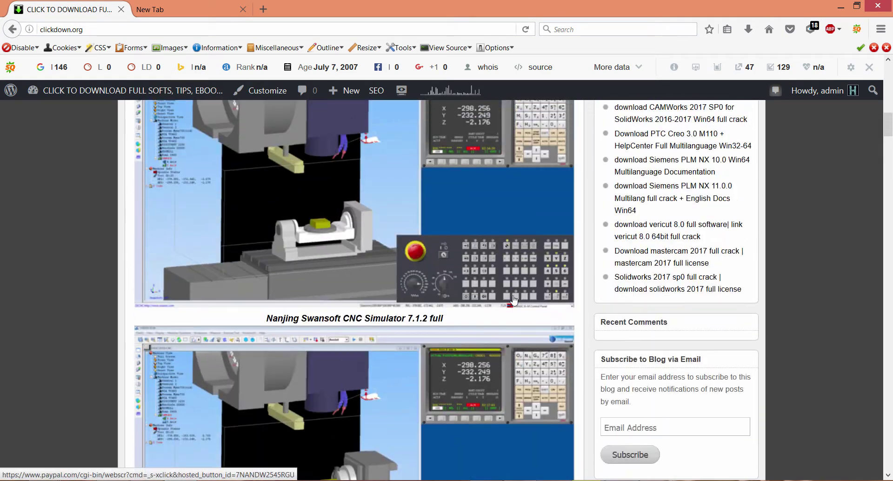
pyautogui.scroll(15, 514, 300)
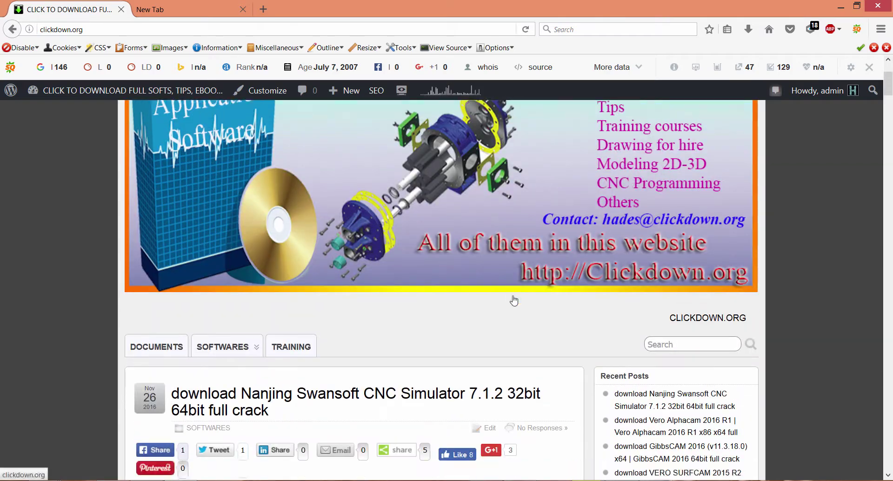
pyautogui.scroll(-5, 514, 298)
pyautogui.scroll(-20, 512, 293)
pyautogui.scroll(-5, 405, 381)
pyautogui.click(371, 229)
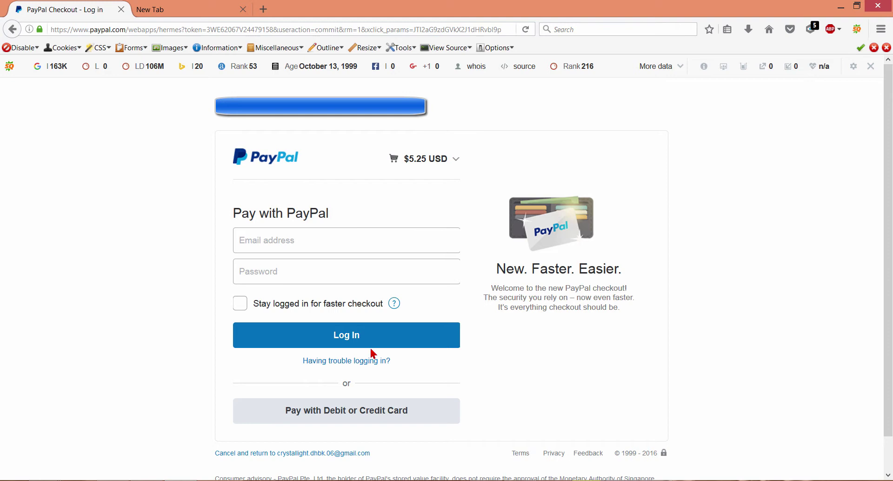
# - Start downloading the Autodesk Inventor Professional 2017 R3 archive with Internet Download Manager, keeping the Compressed category
pyautogui.click(337, 246)
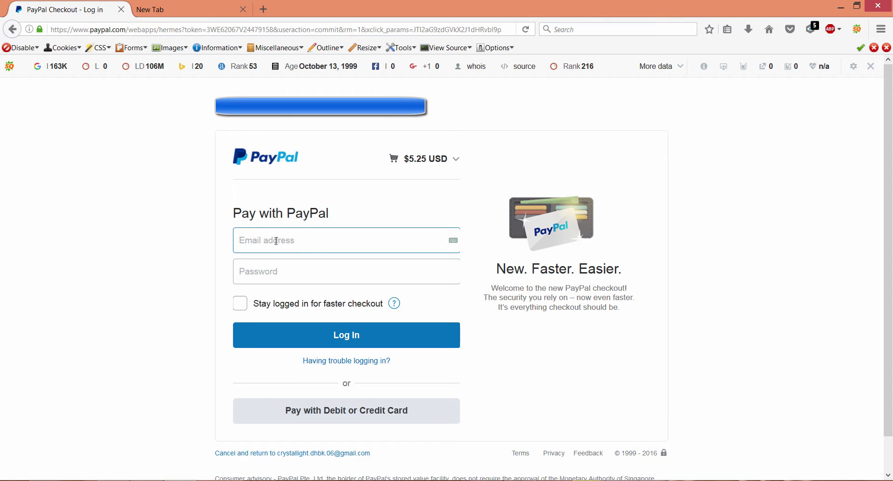
pyautogui.click(295, 268)
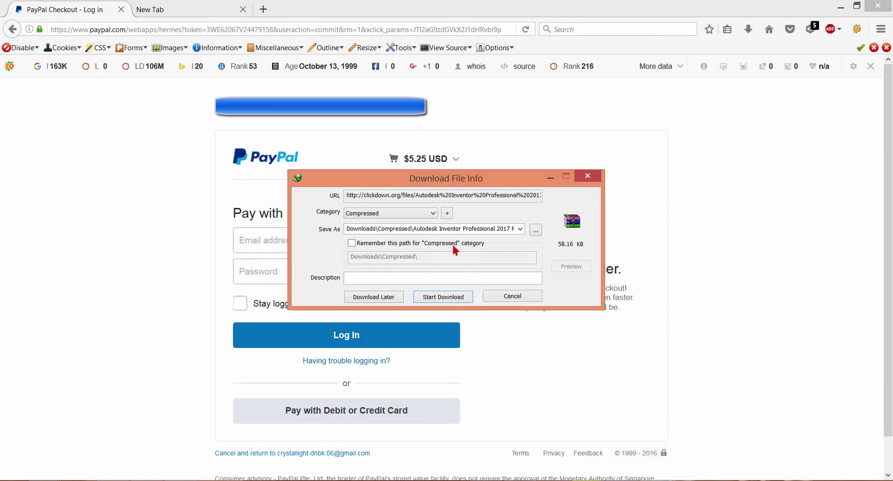
pyautogui.click(463, 297)
# - Switch to Internet Download Manager and view the actions available for Autodesk Inventor Professional 2017 R3.zip
pyautogui.click(724, 475)
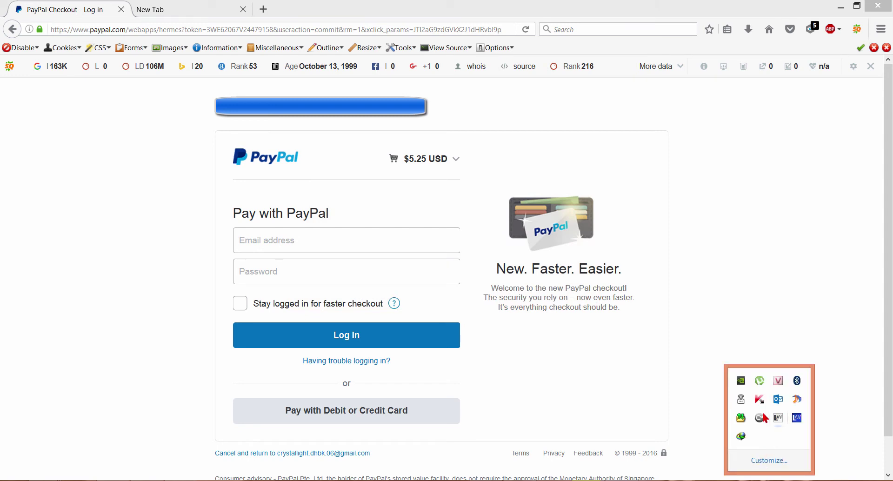
pyautogui.click(741, 436)
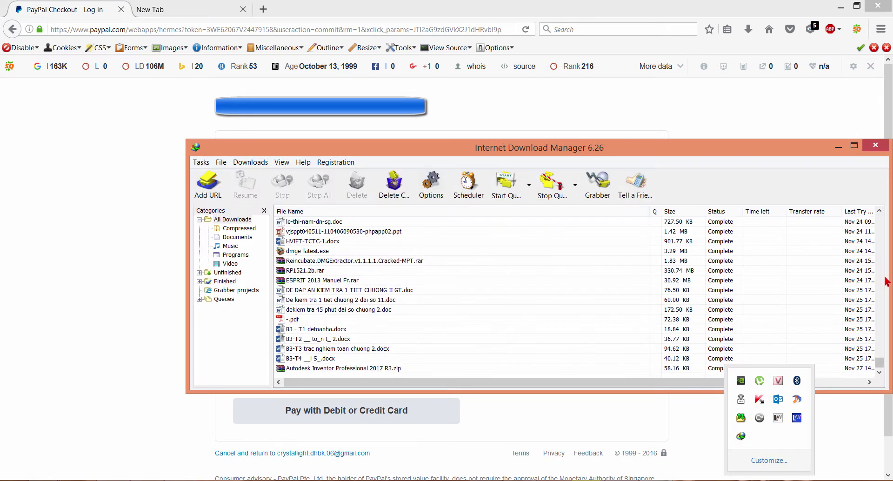
pyautogui.click(372, 368)
pyautogui.rightClick(345, 372)
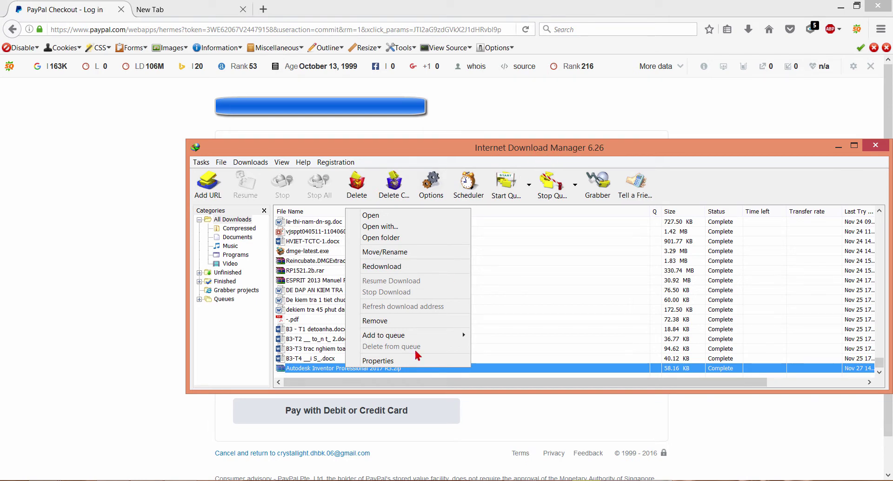
# - Turn off download capture from Mozilla Firefox in the Internet Download Manager settings
pyautogui.click(435, 188)
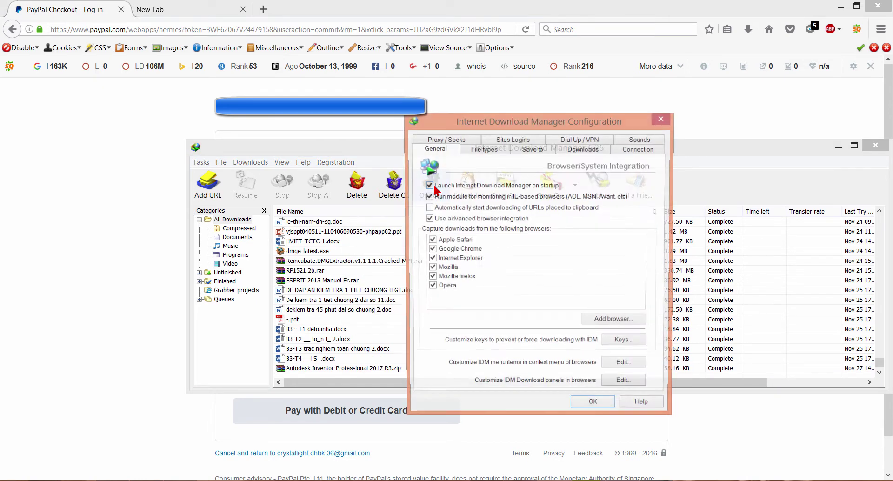
pyautogui.click(431, 277)
pyautogui.click(594, 406)
pyautogui.click(631, 102)
# - Load the Autodesk Inventor Professional 2017 R3.zip address in the second browser tab and save the file through Firefox
pyautogui.click(186, 10)
pyautogui.click(525, 29)
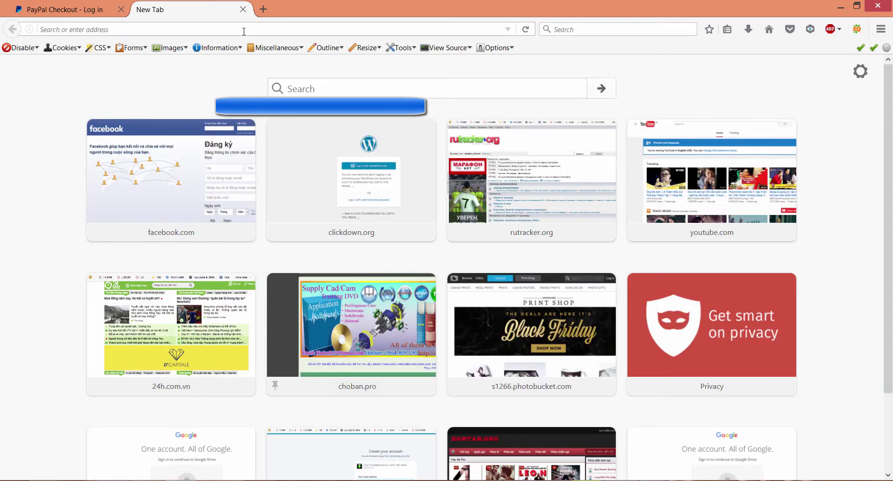
pyautogui.click(52, 5)
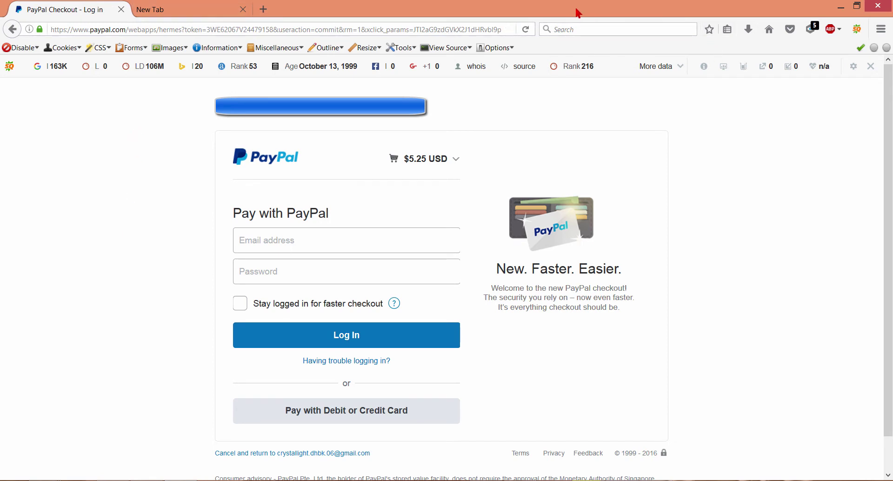
pyautogui.click(206, 9)
pyautogui.click(301, 27)
pyautogui.press('Return')
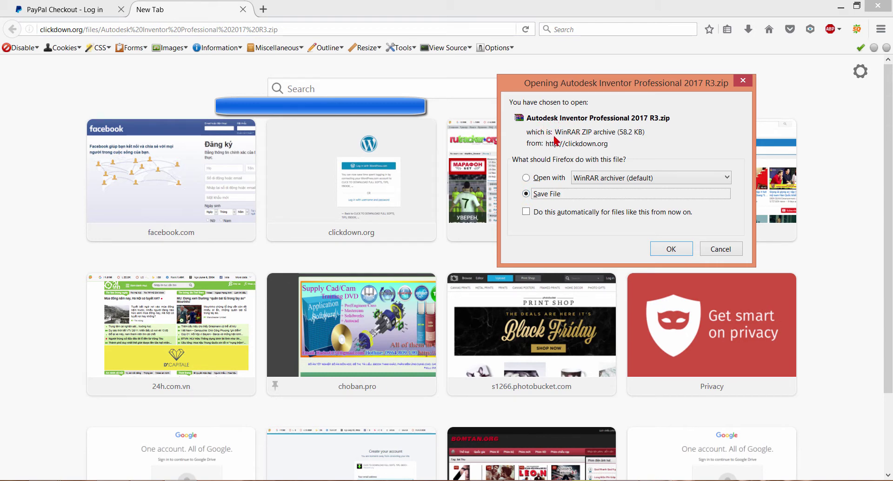
pyautogui.click(665, 247)
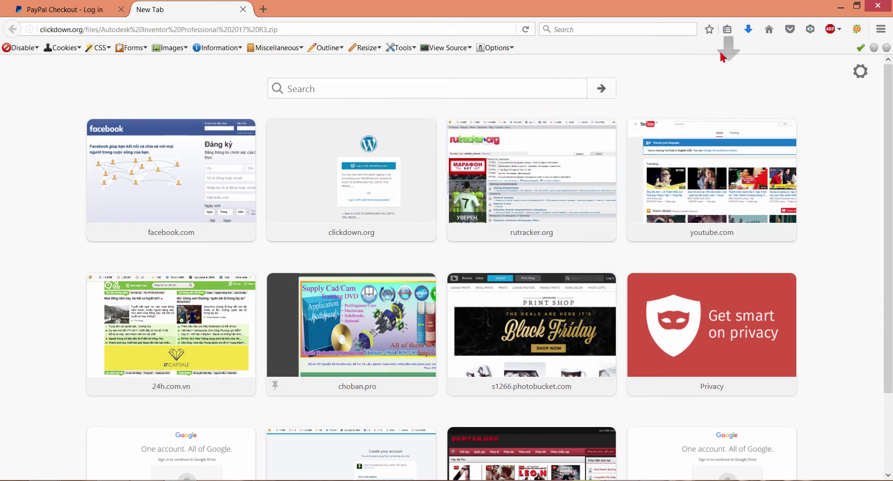
# - Open the downloaded Autodesk Inventor Professional 2017 R3(1).zip and the text file "how to download, readme first.txt" inside it
pyautogui.click(748, 29)
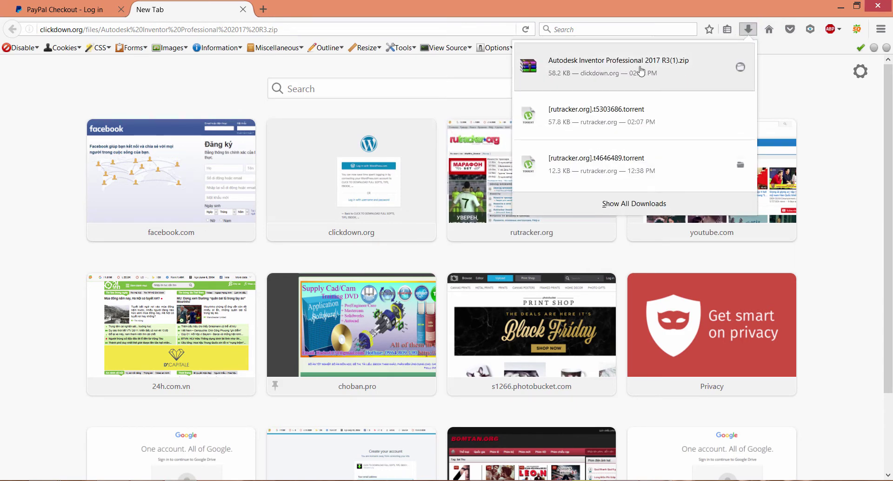
pyautogui.click(633, 66)
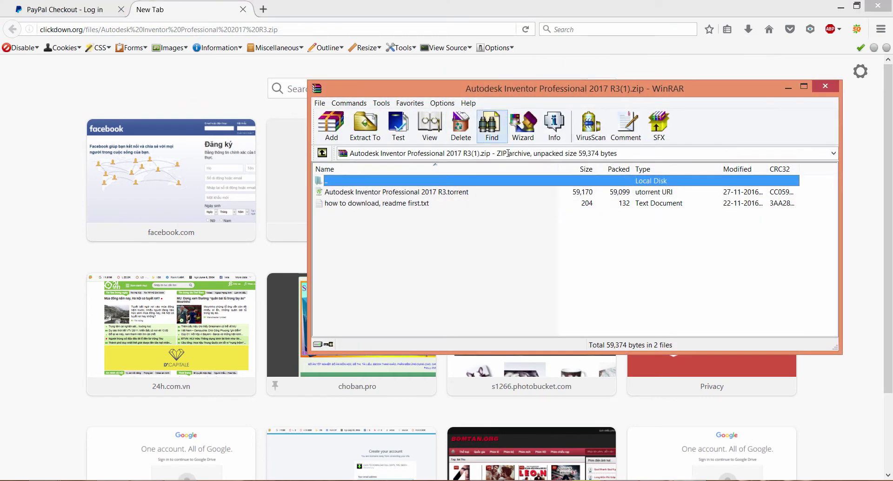
pyautogui.click(424, 204)
pyautogui.press('Up')
pyautogui.click(414, 204)
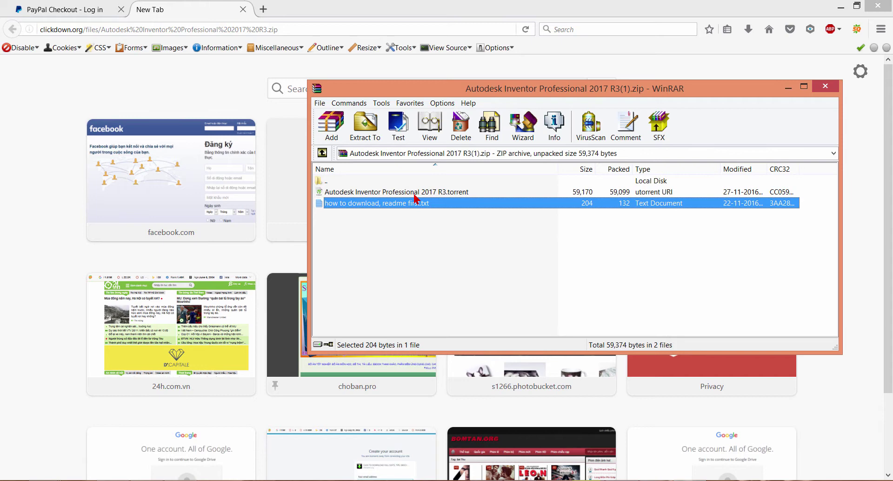
pyautogui.click(414, 195)
pyautogui.click(416, 205)
pyautogui.doubleClick(415, 205)
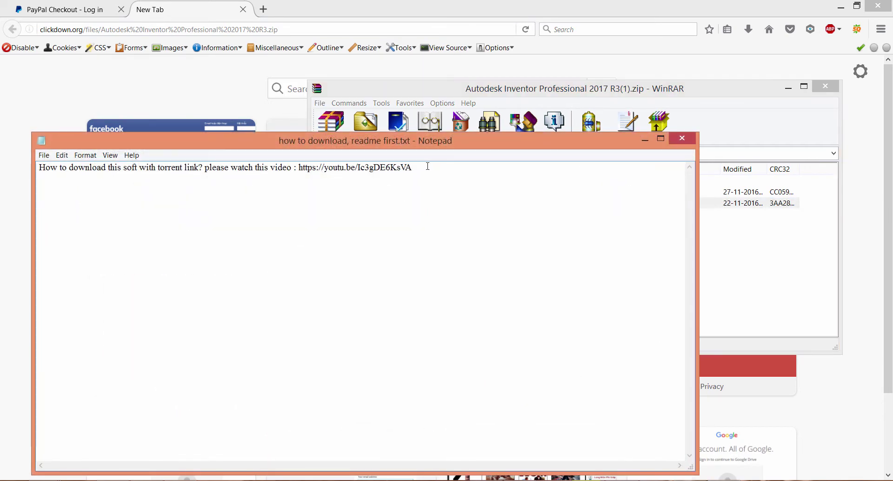
# - Copy the YouTube video link from the readme and paste it as the address of a new browser tab
pyautogui.moveTo(428, 166); pyautogui.dragTo(299, 165)
pyautogui.hotkey('ctrl', 'c')
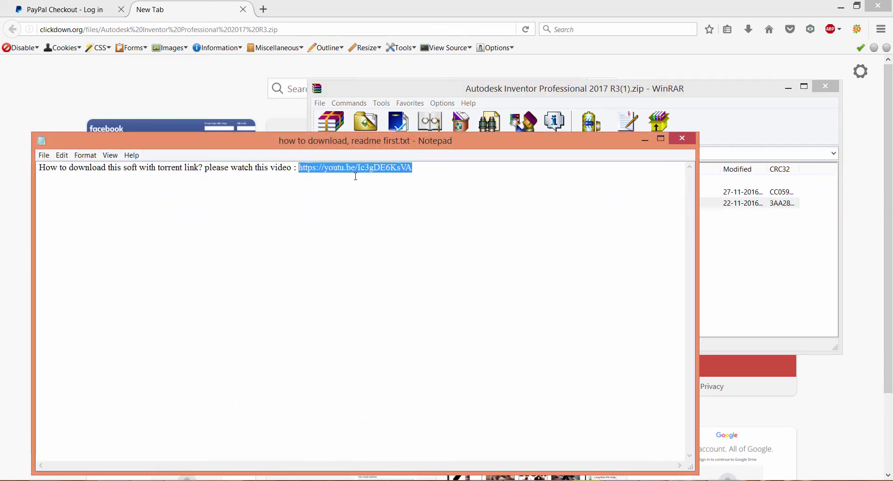
pyautogui.moveTo(283, 8); pyautogui.dragTo(270, 16)
pyautogui.doubleClick(418, 20)
pyautogui.click(266, 9)
pyautogui.hotkey('ctrl', 'v')
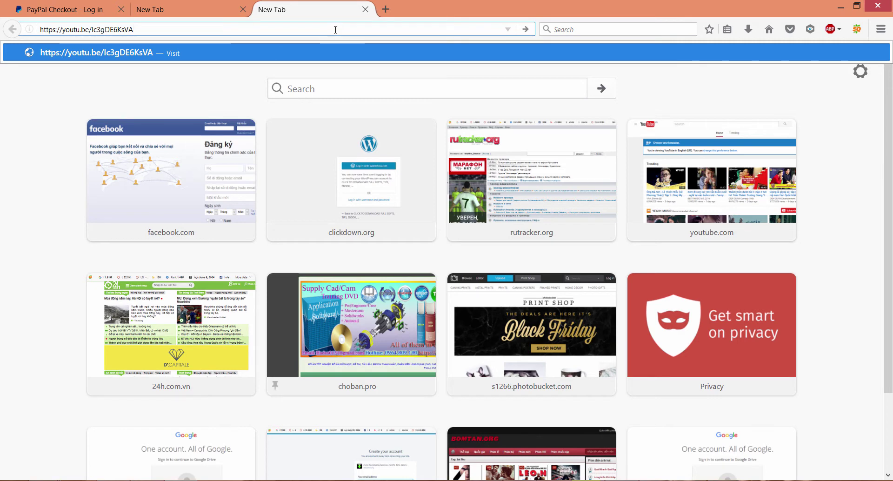
# - Return to the archive and open Autodesk Inventor Professional 2017 R3.torrent in µTorrent
pyautogui.click(196, 7)
pyautogui.click(315, 28)
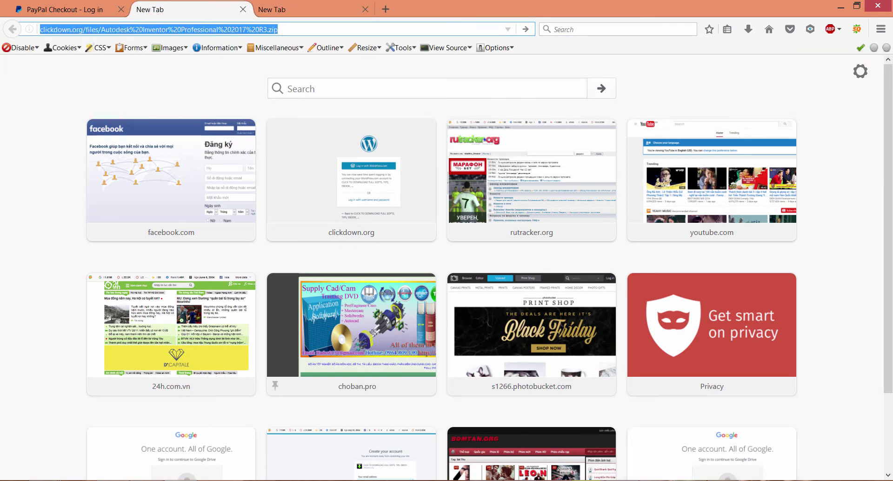
pyautogui.press('Return')
pyautogui.click(377, 193)
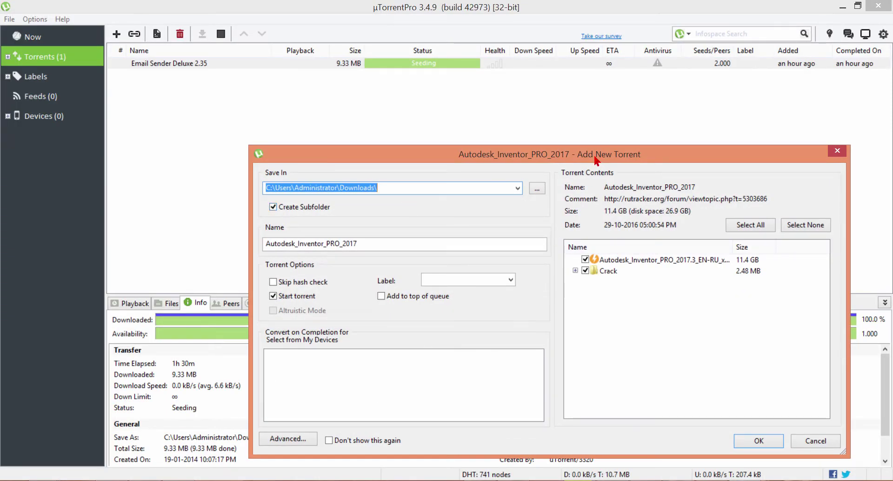
# - Review the save location and the torrent name for Autodesk_Inventor_PRO_2017
pyautogui.moveTo(594, 158); pyautogui.dragTo(492, 103)
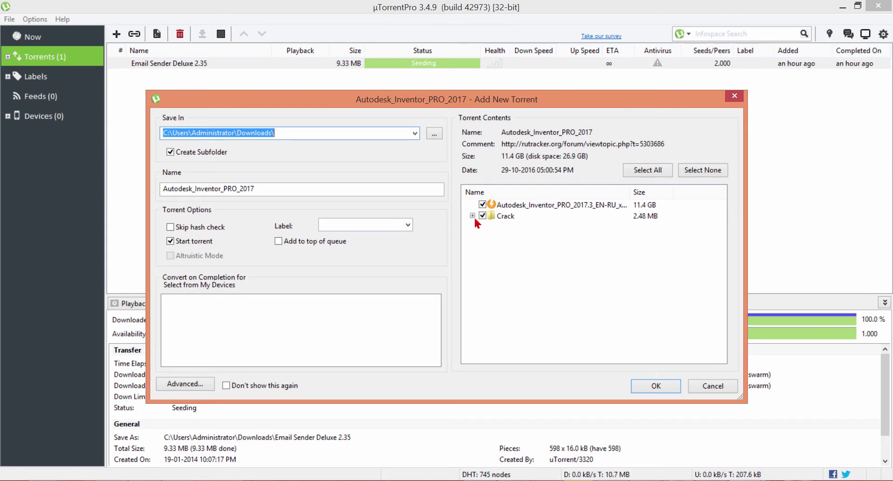
pyautogui.click(346, 194)
pyautogui.moveTo(528, 101); pyautogui.dragTo(599, 92)
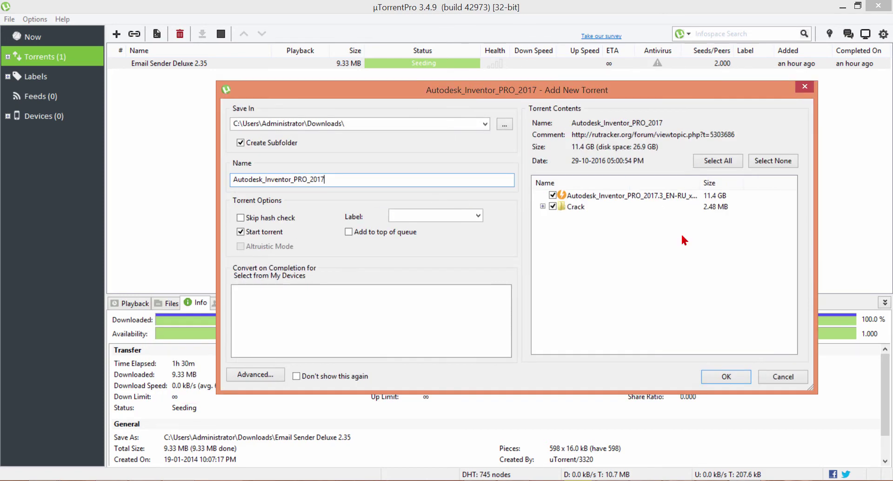
pyautogui.click(357, 122)
pyautogui.click(341, 124)
pyautogui.moveTo(345, 123); pyautogui.dragTo(174, 88)
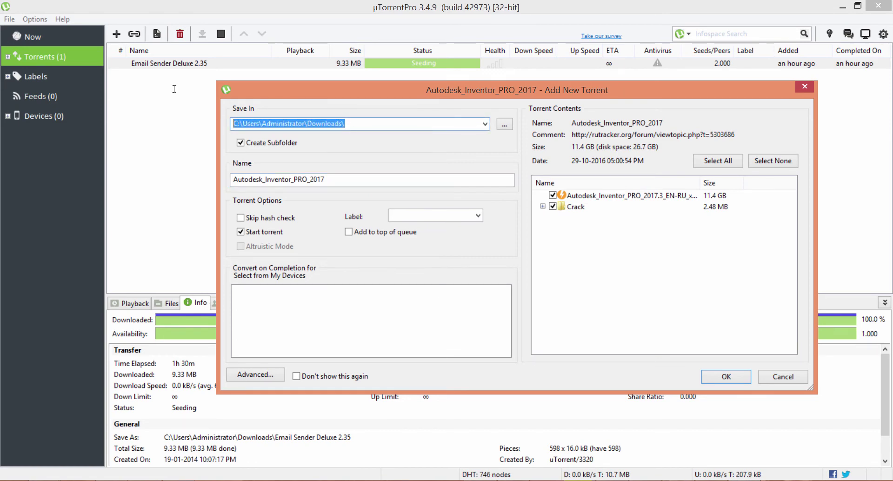
pyautogui.click(345, 123)
pyautogui.hotkey('ctrl', 'shift', 'Left')
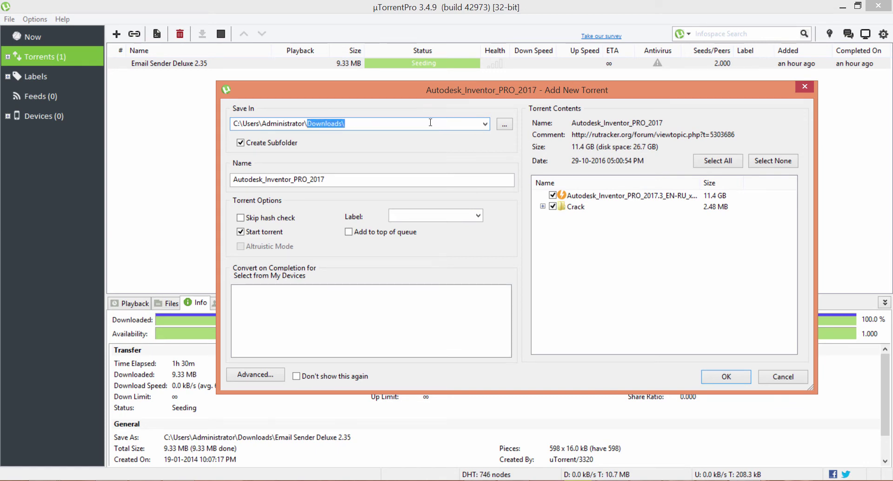
pyautogui.click(405, 125)
pyautogui.click(339, 180)
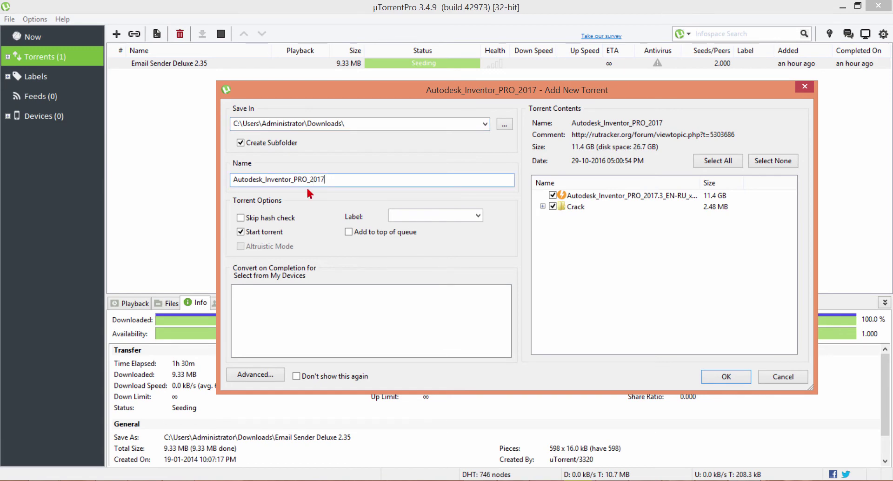
pyautogui.doubleClick(266, 174)
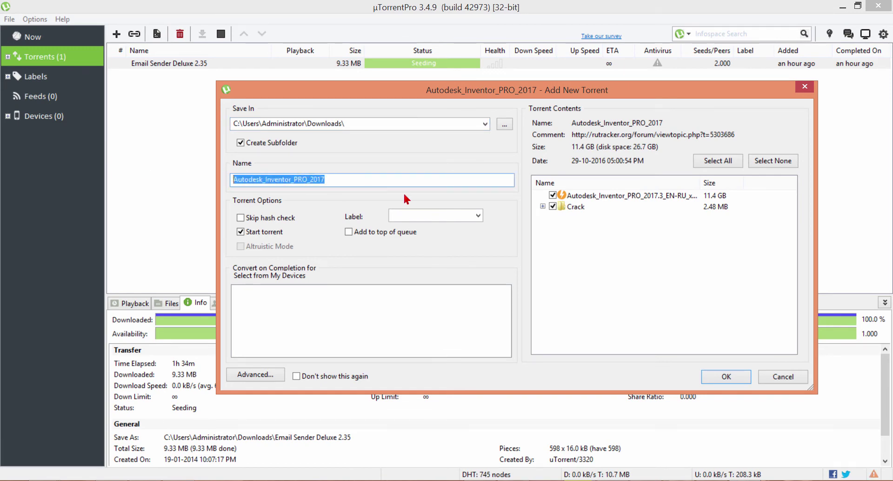
# - Exclude the 11.4 GB Autodesk_Inventor_PRO_2017.3 file, keep the Crack folder selected, and add the torrent
pyautogui.click(552, 195)
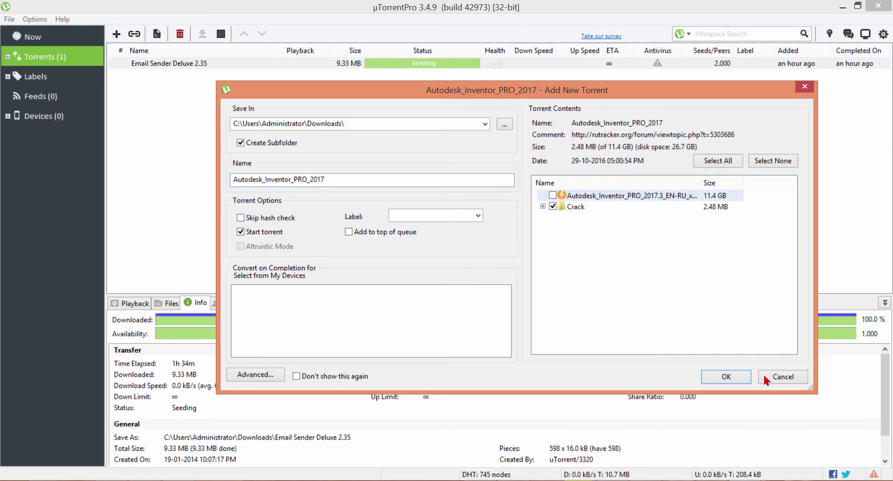
pyautogui.click(552, 196)
pyautogui.click(552, 205)
pyautogui.click(725, 377)
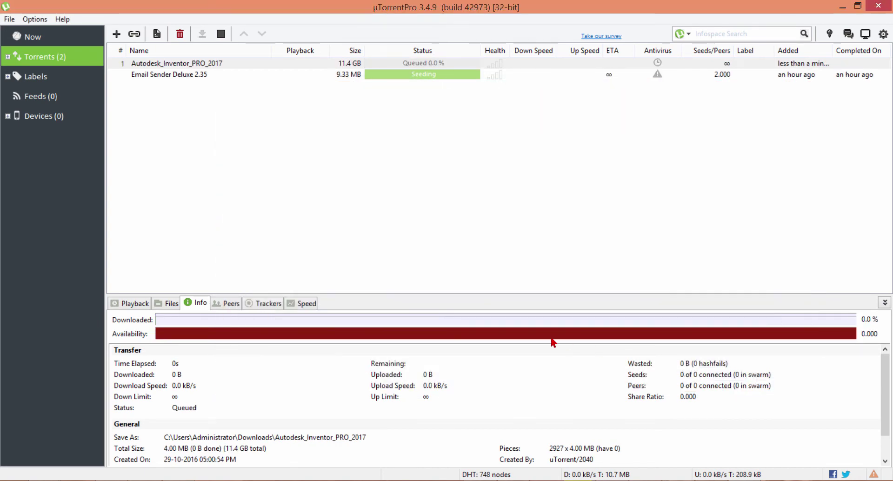
# - Delete the Email Sender Deluxe 2.35 torrent from the torrent list
pyautogui.click(364, 75)
pyautogui.press('Delete')
pyautogui.press('Return')
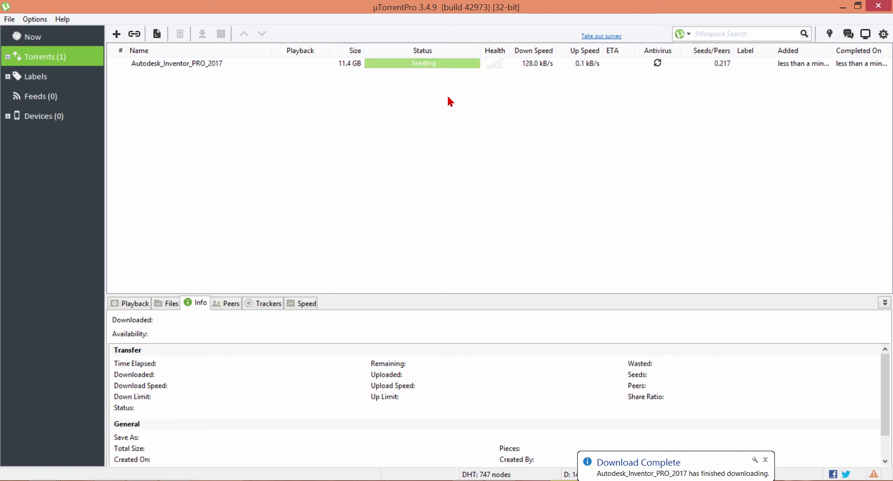
# - Open the Autodesk_Inventor_PRO_2017 torrent's download folder and select the Crack folder
pyautogui.doubleClick(196, 60)
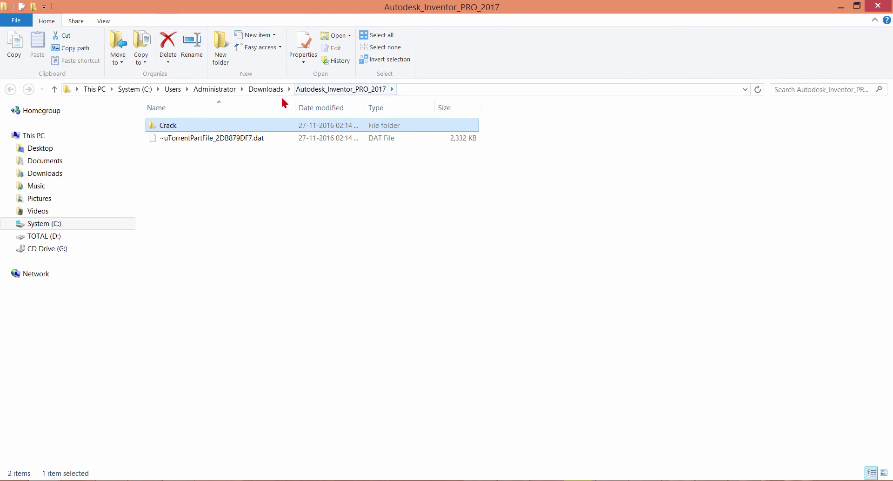
pyautogui.click(379, 226)
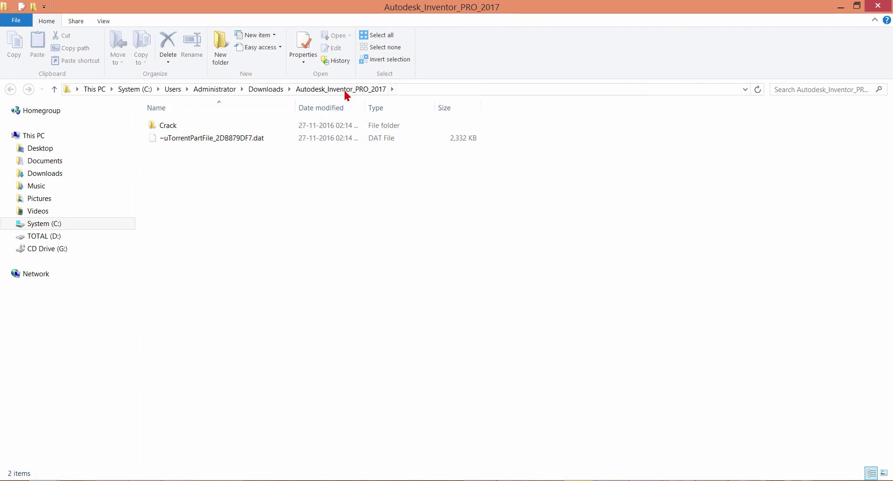
pyautogui.click(170, 126)
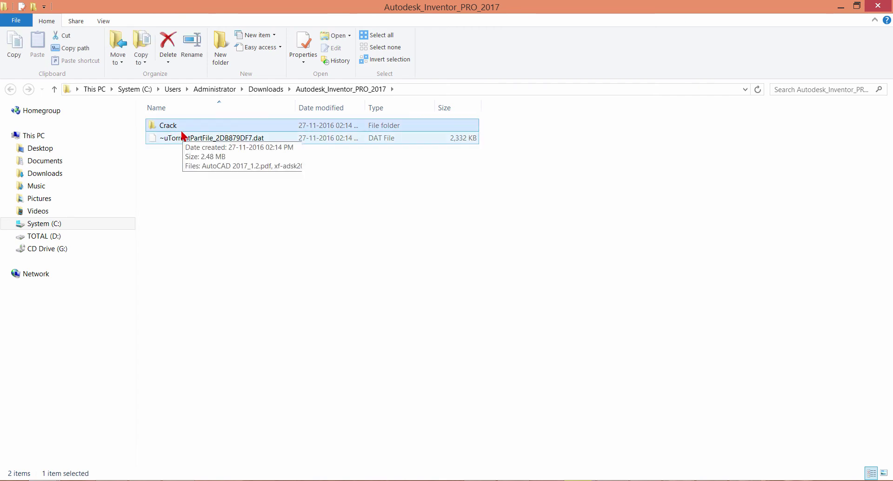
# - Open the Crack folder and review the AutoCAD 2017_1.2.pdf and xf-adsk2017_x64.exe files in it
pyautogui.doubleClick(176, 125)
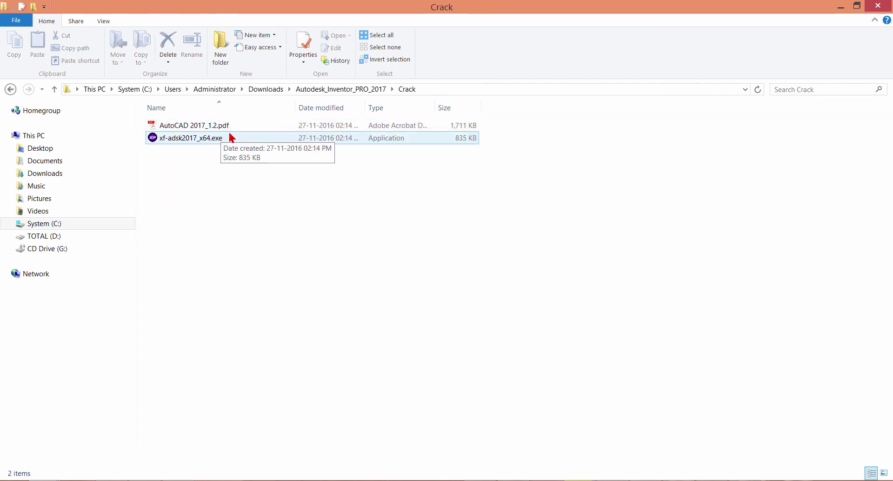
pyautogui.click(230, 126)
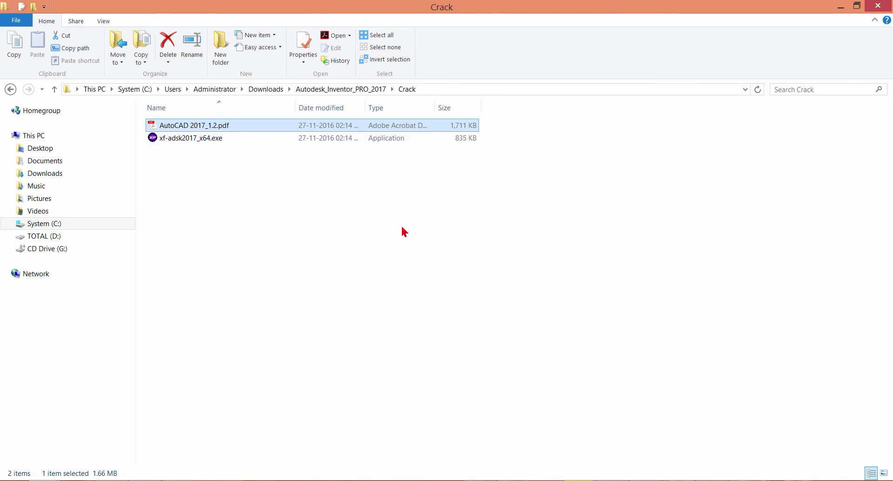
pyautogui.click(573, 264)
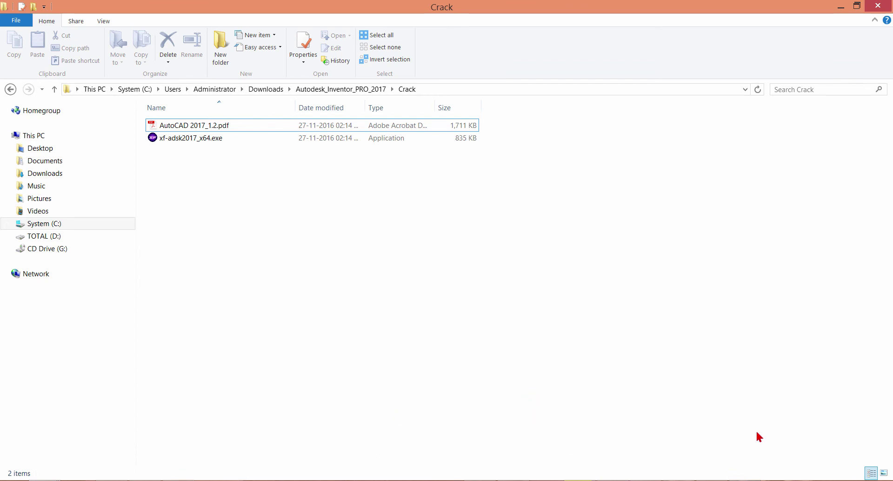
# - Switch to the Firefox browser and load the Google home page in the new tab
pyautogui.hotkey('alt', 'Tab')
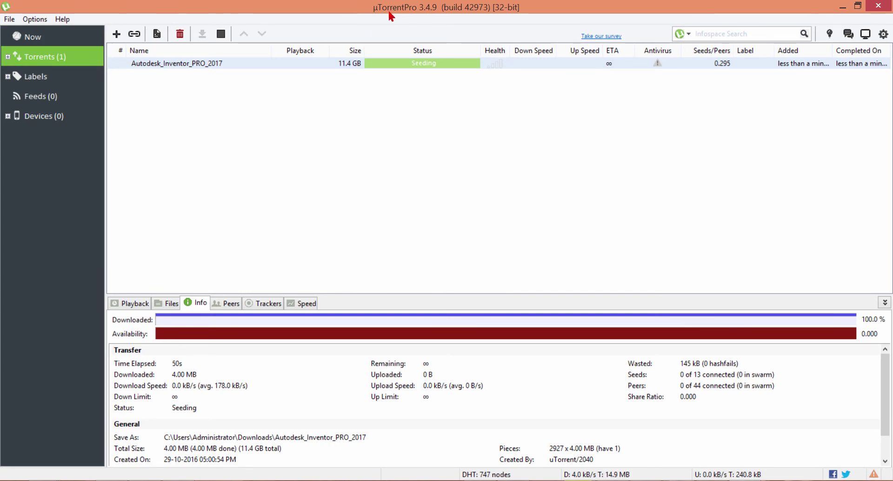
pyautogui.hotkey('alt', 'Tab')
pyautogui.hotkey('alt', 'Tab')
pyautogui.hotkey('ctrl', 'v')
pyautogui.moveTo(287, 33); pyautogui.dragTo(1, 29)
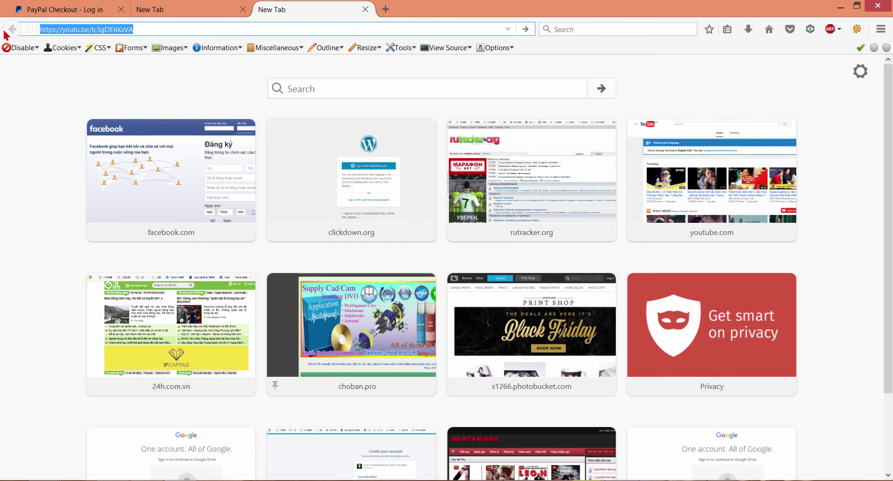
pyautogui.write('google')
pyautogui.press('Return')
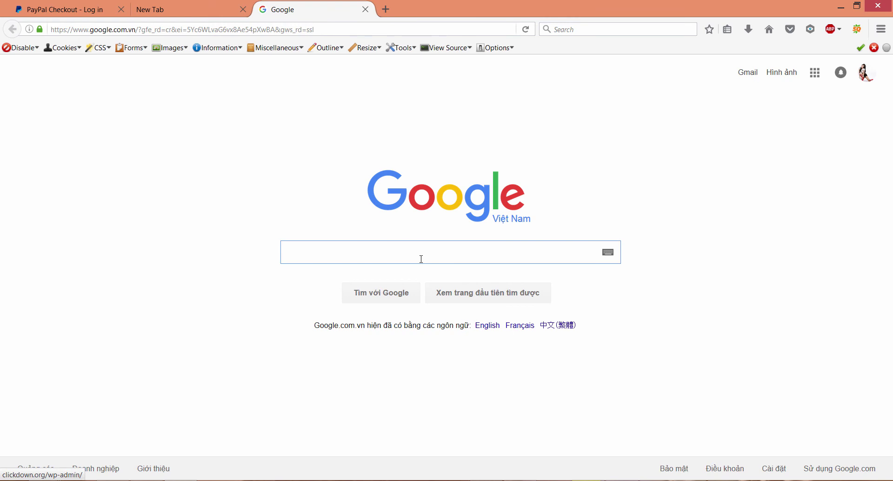
# - Search Google for utorrent
pyautogui.write('utorr')
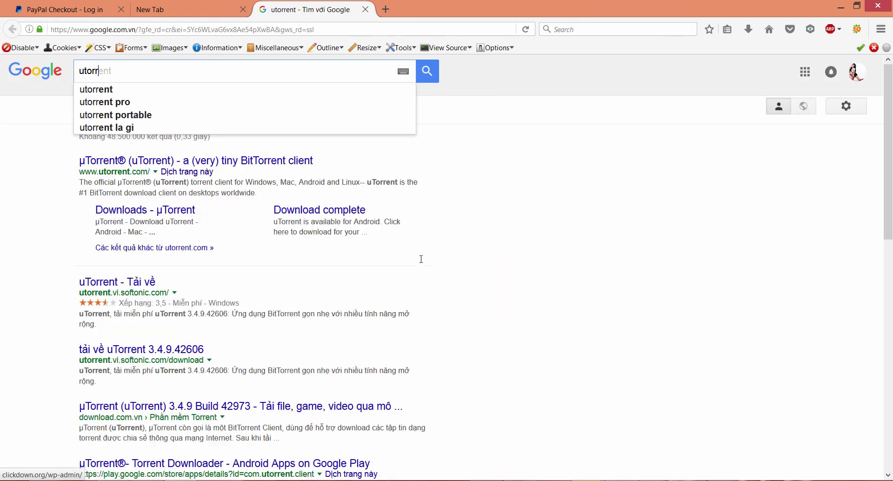
pyautogui.write('net')
pyautogui.press('Return')
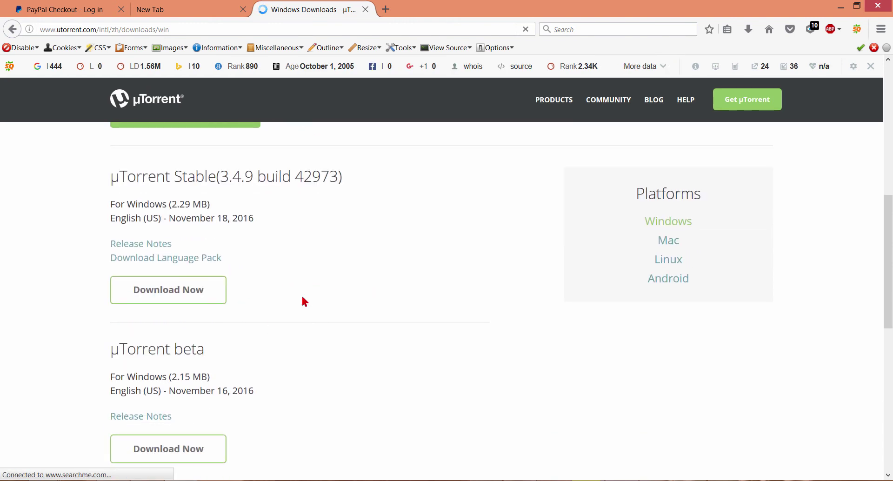
# - Download the µTorrent Stable (3.4.9 build 42973) installer for Windows, save uTorrent.exe, and open it from the browser's downloads
pyautogui.click(192, 298)
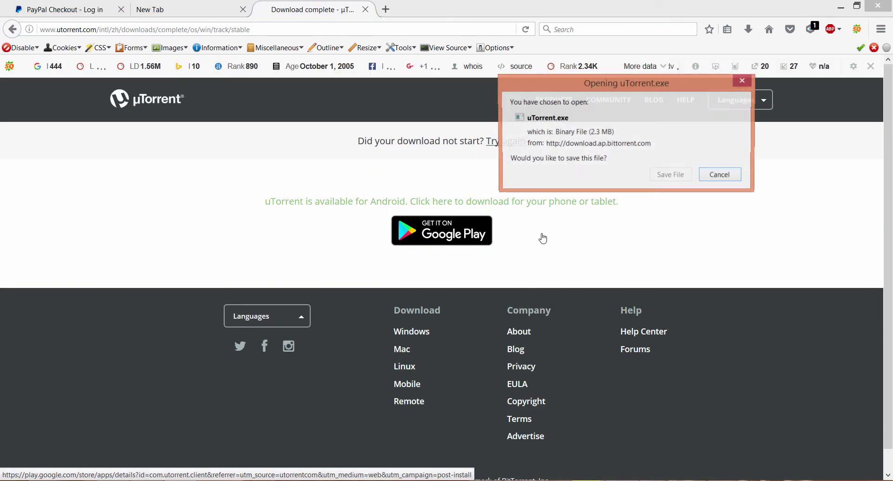
pyautogui.click(680, 176)
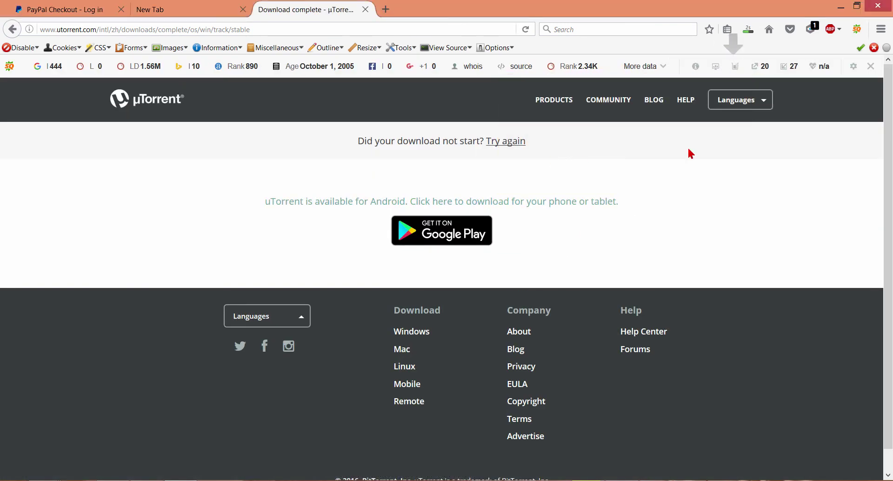
pyautogui.click(746, 30)
pyautogui.click(570, 75)
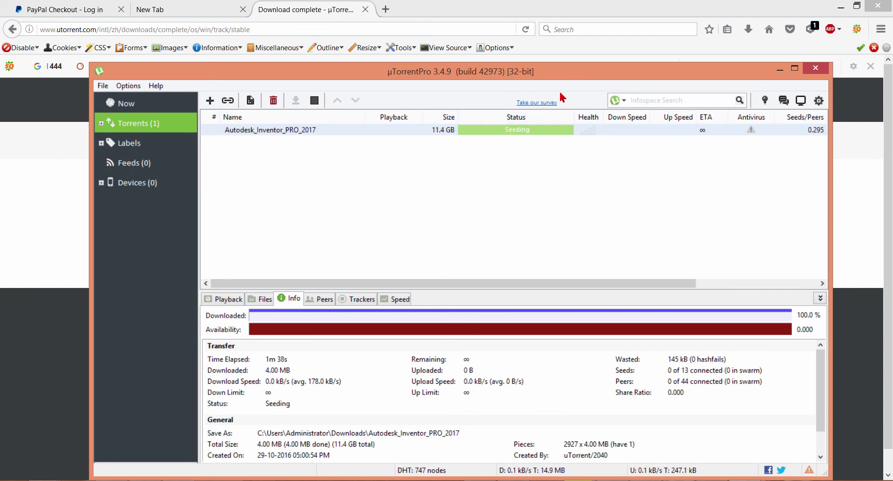
# - Deselect the Autodesk_Inventor_PRO_2017 torrent, move the µTorrent window higher over the browser, and close it
pyautogui.click(387, 139)
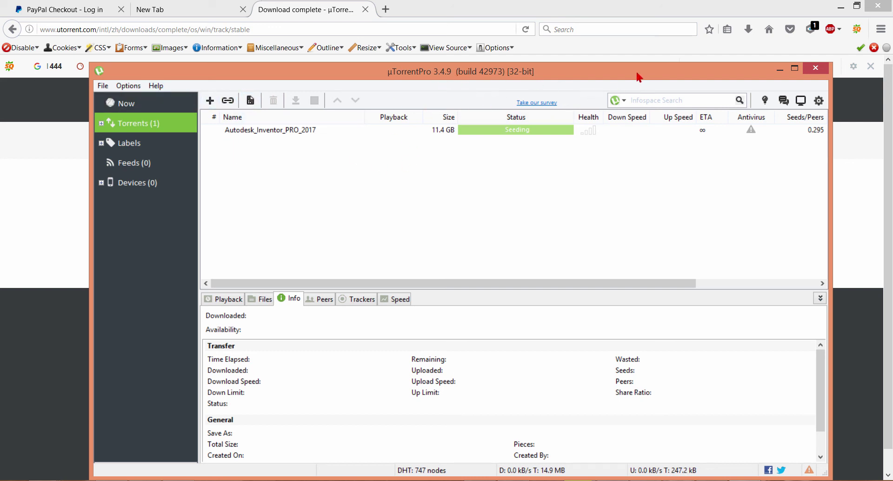
pyautogui.moveTo(637, 75); pyautogui.dragTo(637, 29)
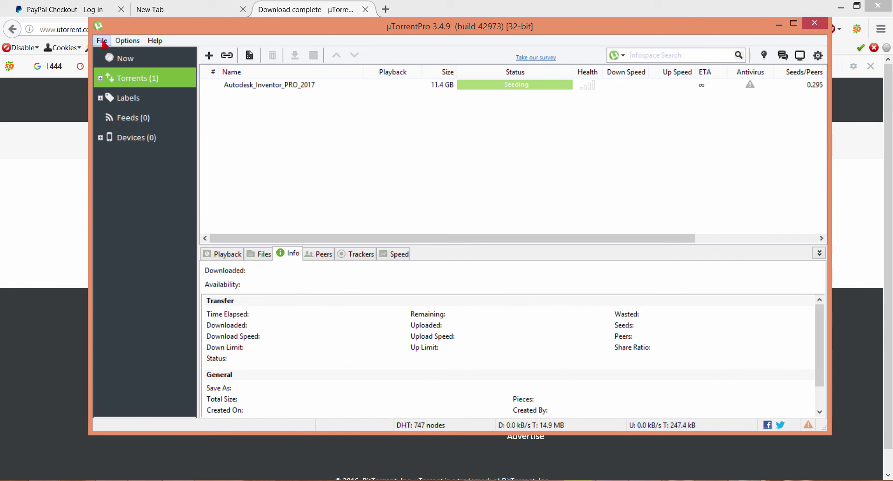
pyautogui.click(814, 23)
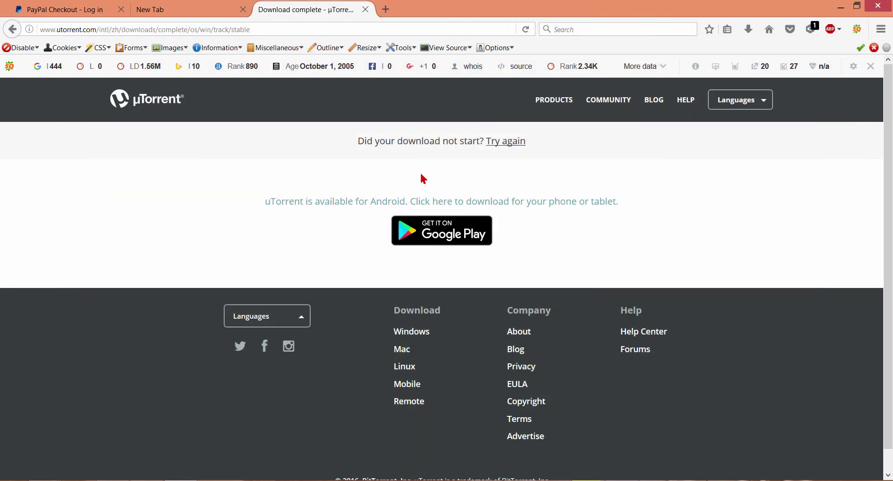